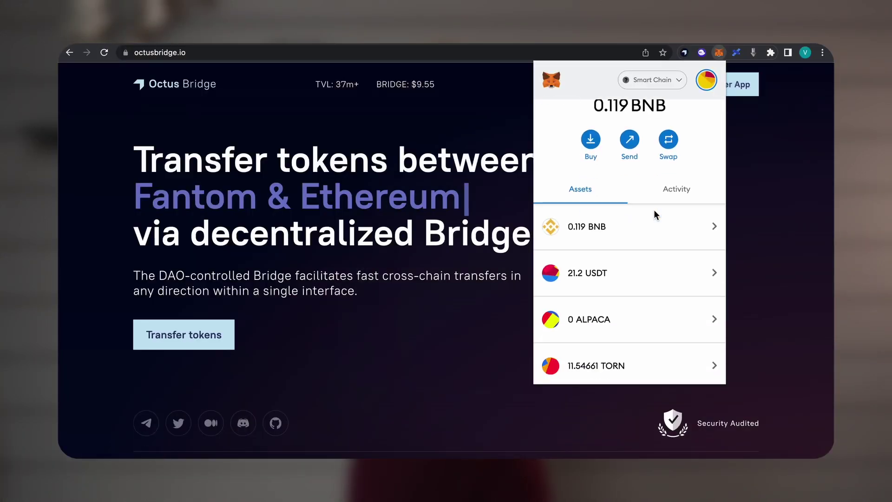
scroll(654, 211, "down", 8)
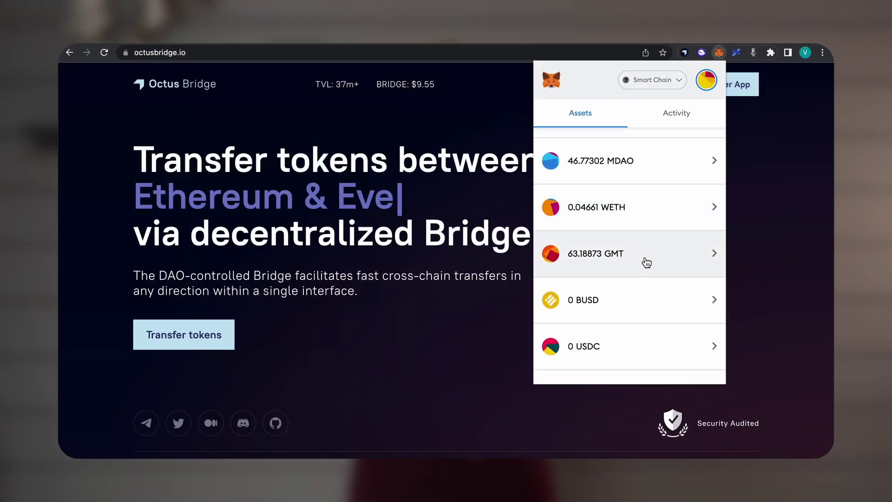
- Confirm MetaMask holds 63.18873 GMT, then close the wallet popup
left_click(646, 263)
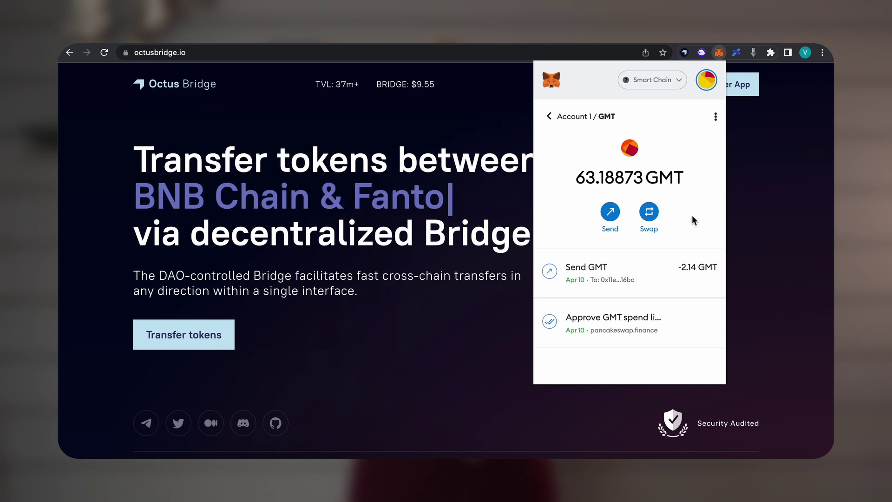
left_click(737, 206)
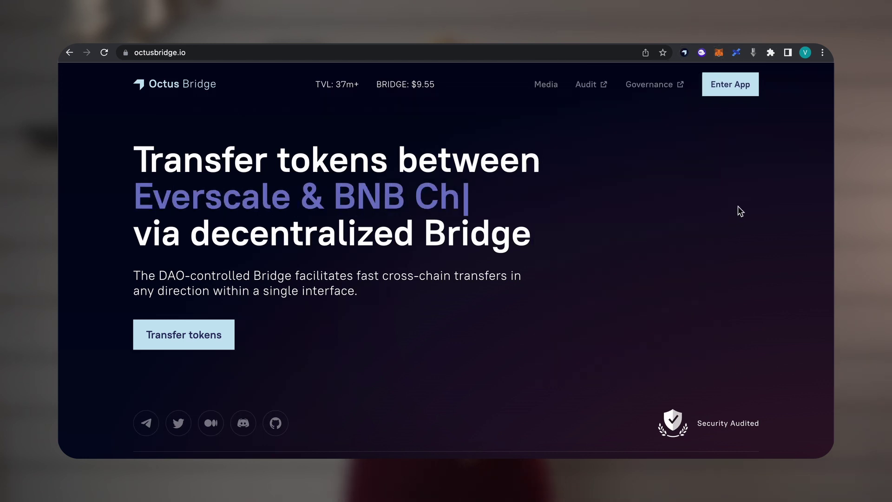
- Enter the bridge app and connect the EVER Wallet account
left_click(729, 86)
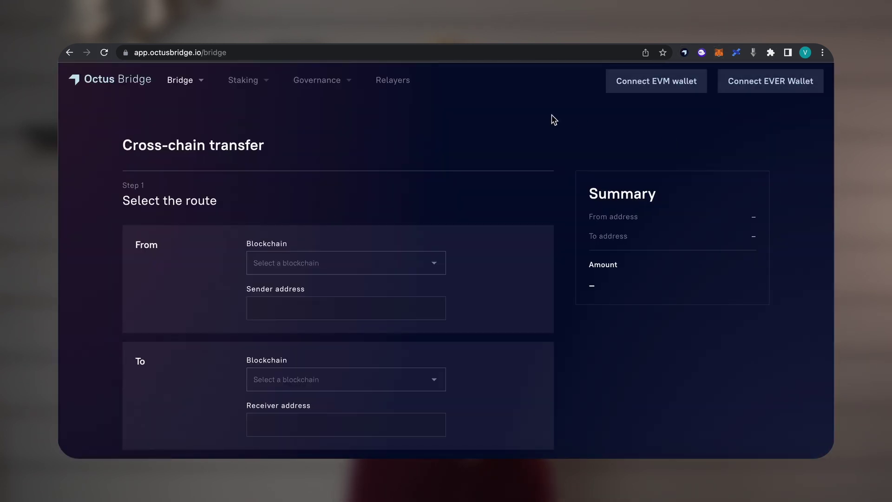
left_click(746, 88)
left_click(478, 375)
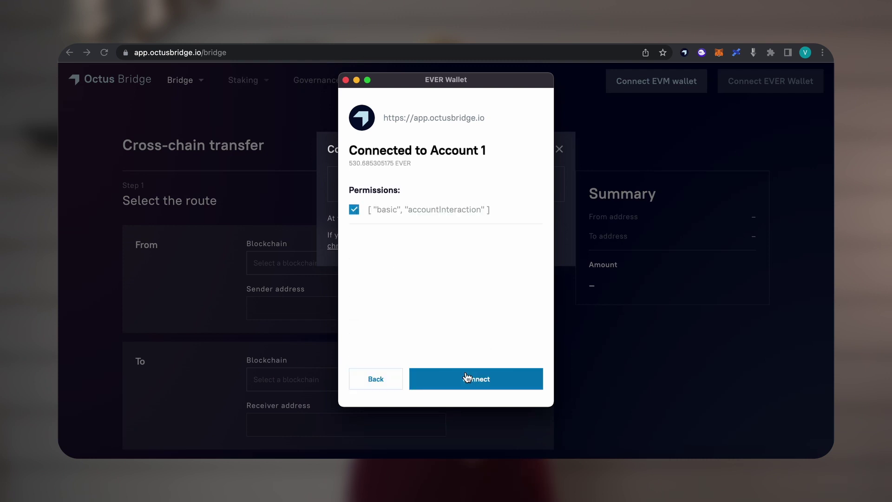
left_click(475, 375)
- Unlock MetaMask with the wallet password and connect it to Octus Bridge
left_click(618, 87)
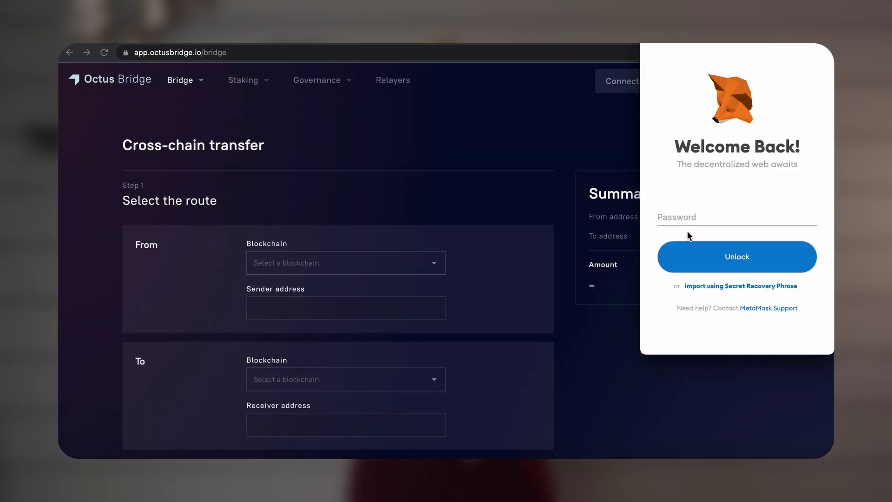
type("***")
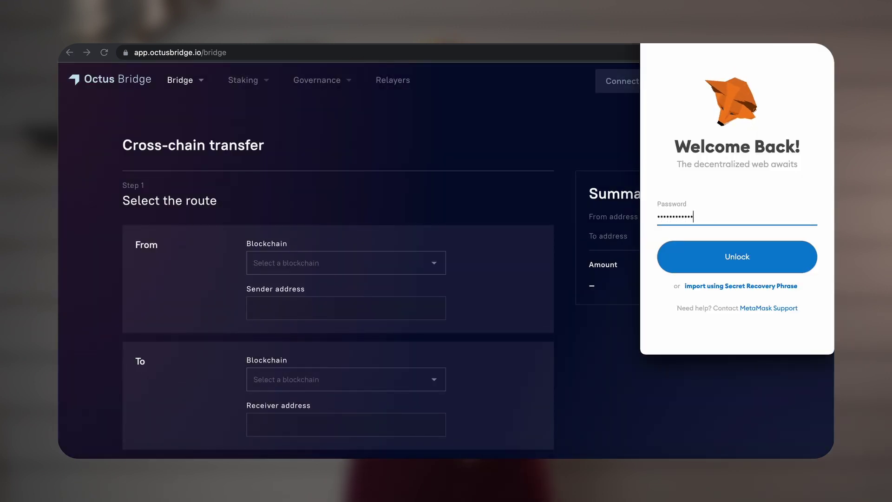
key("Return")
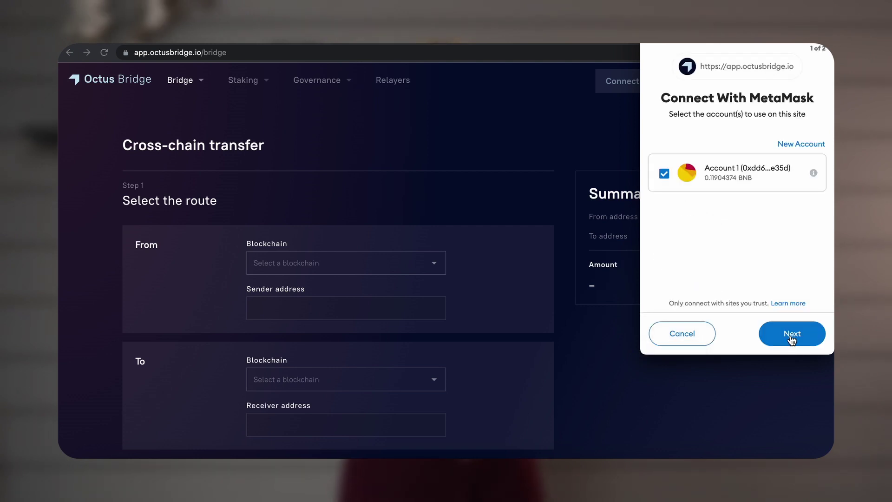
left_click(790, 335)
left_click(790, 336)
scroll(498, 170, "down", 1)
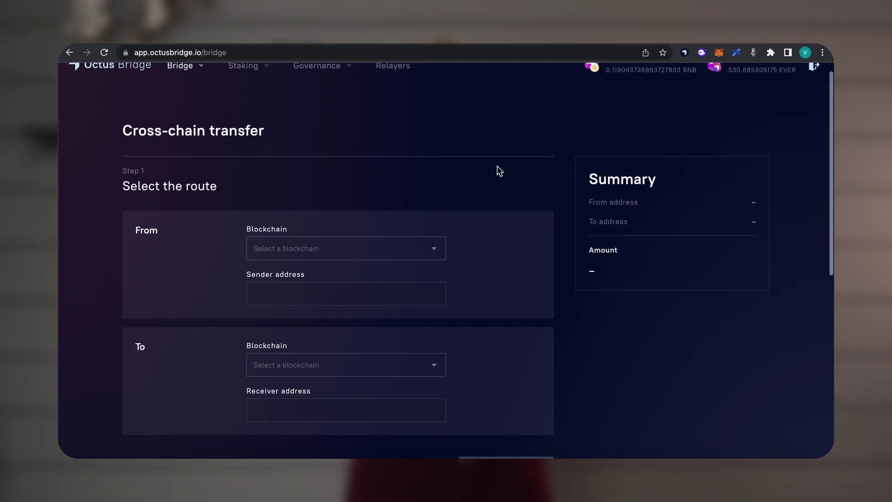
- Route the transfer from BNB Chain to Everscale
left_click(404, 242)
left_click(352, 299)
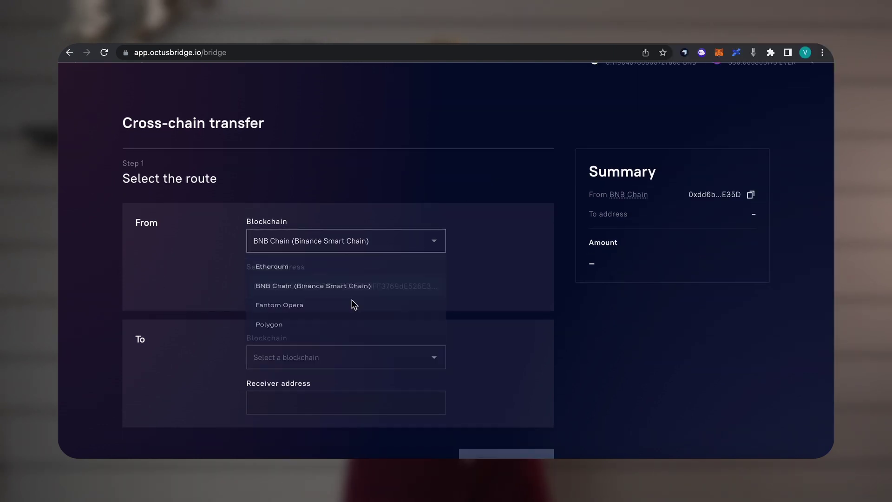
left_click(344, 367)
scroll(343, 408, "down", 3)
left_click(329, 392)
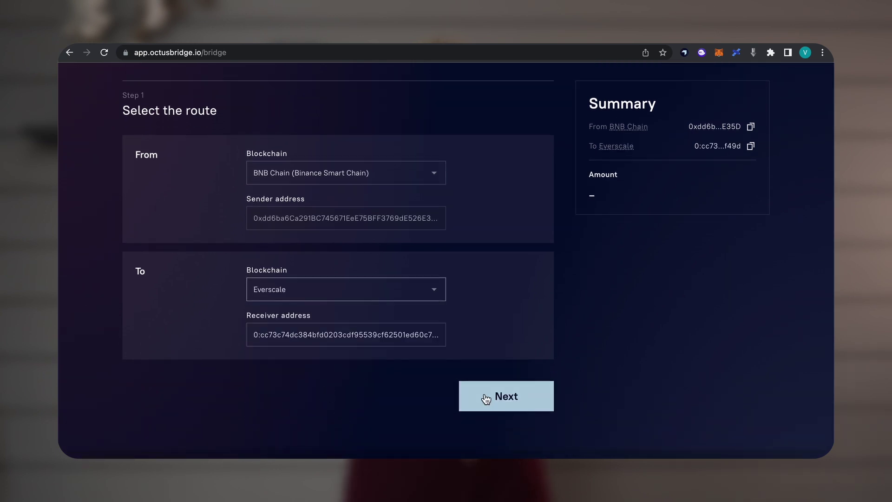
left_click(485, 398)
- Import GMT by its pasted contract address and set the amount to 50
left_click(392, 180)
key("super+v")
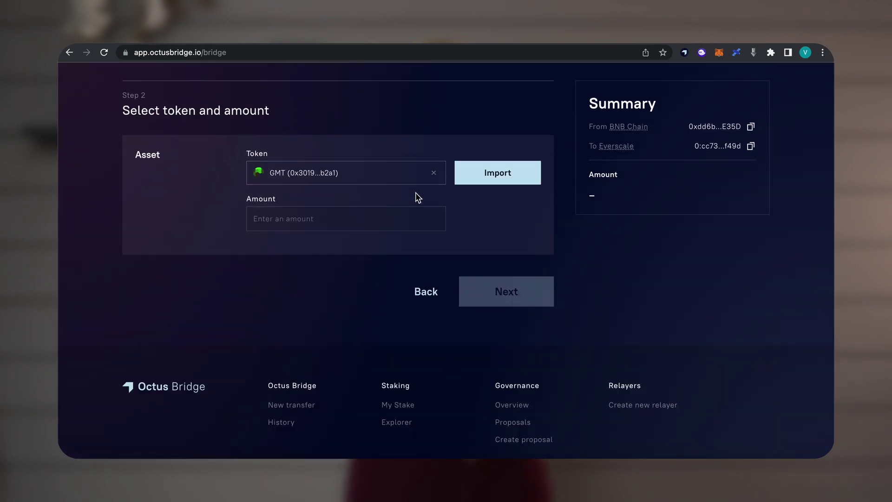
left_click(488, 180)
left_click(448, 253)
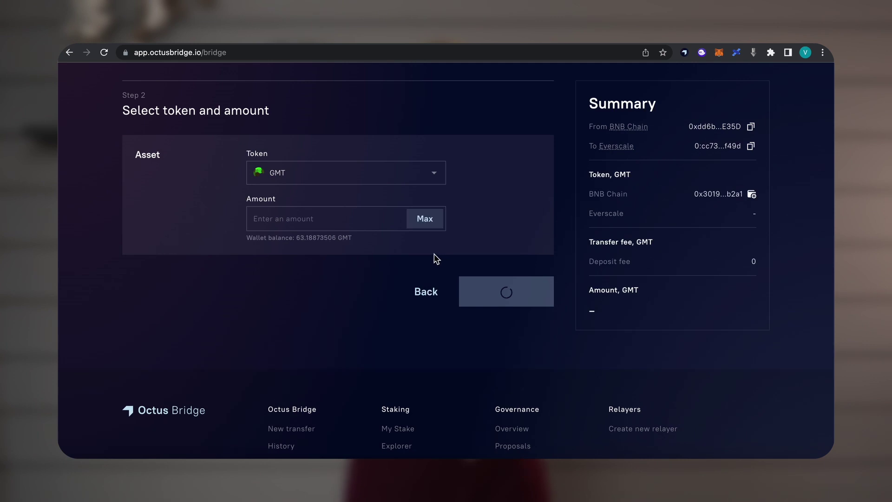
left_click(369, 226)
type("50")
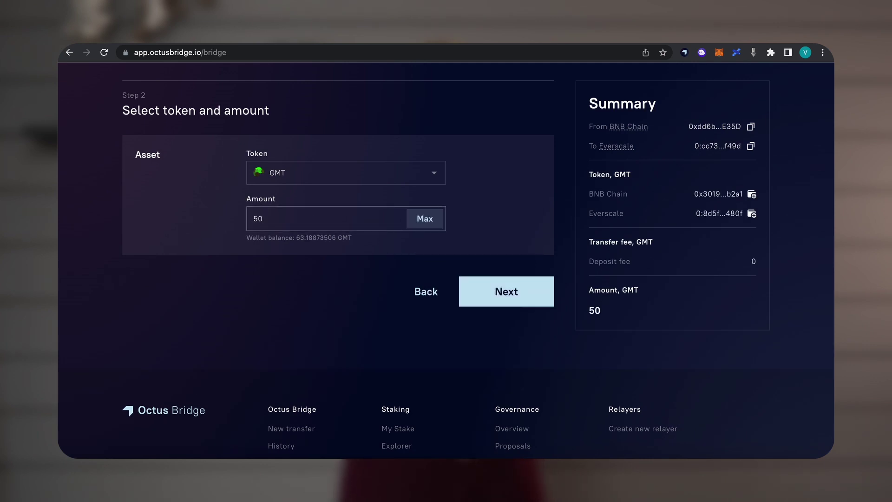
left_click(506, 303)
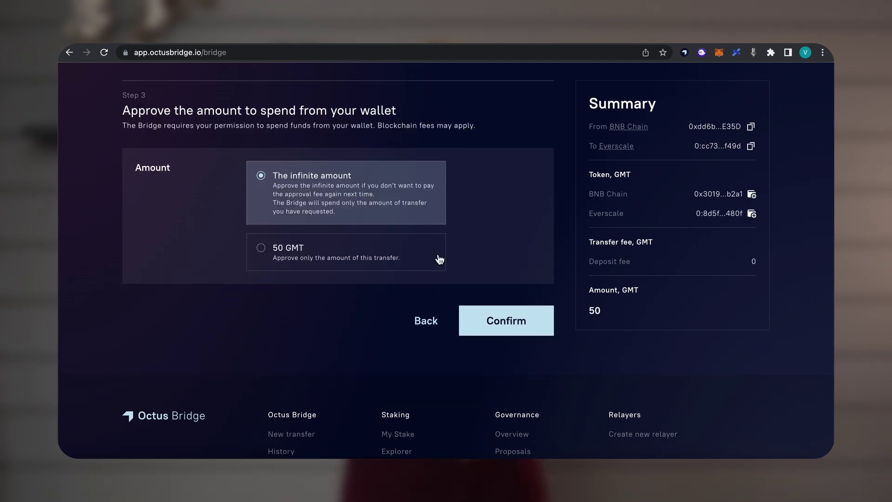
- Approve infinite GMT spending and send 50 GMT to the BNB Chain vault via MetaMask
left_click(498, 318)
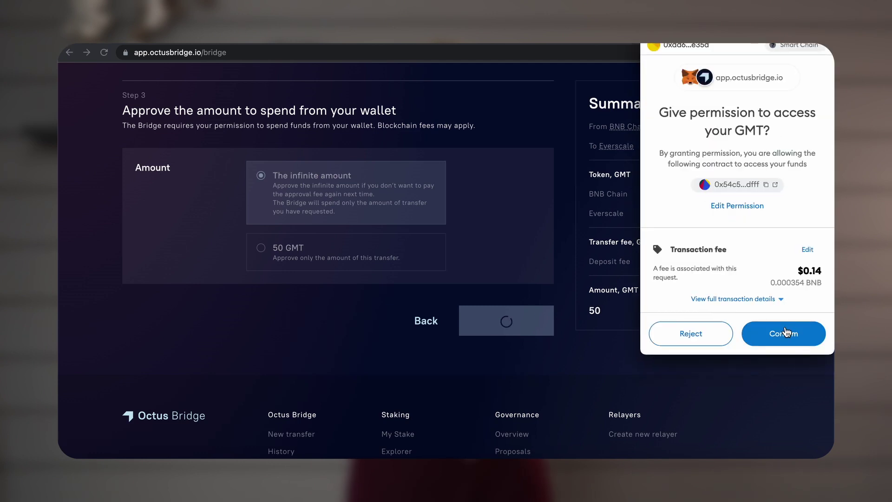
left_click(785, 332)
left_click(279, 180)
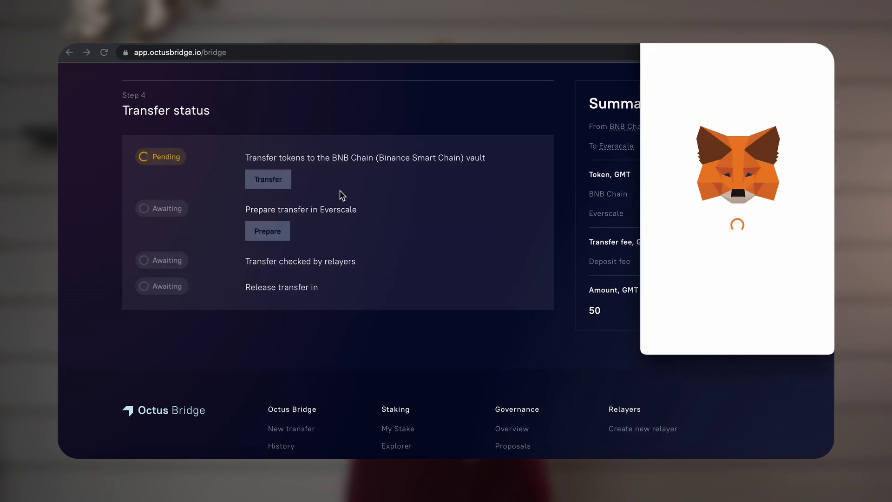
left_click(783, 332)
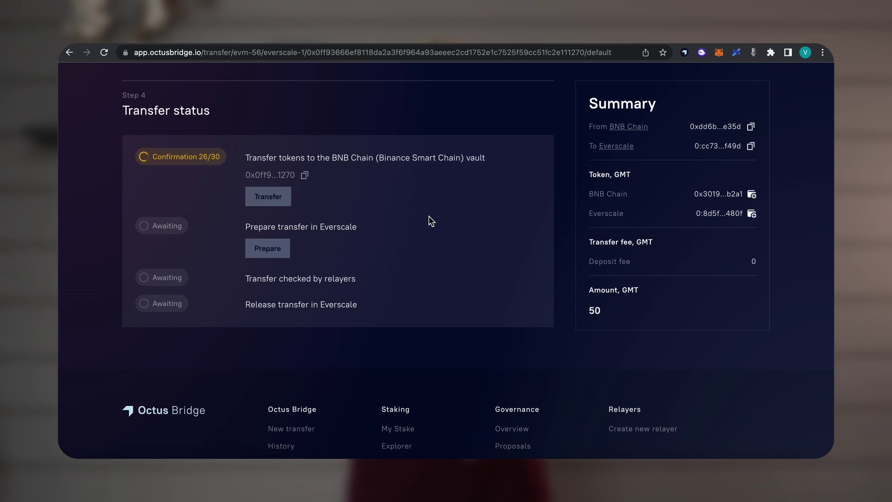
- Deploy the GMT token on Everscale, signing the 5 EVER message with the wallet password
left_click(501, 259)
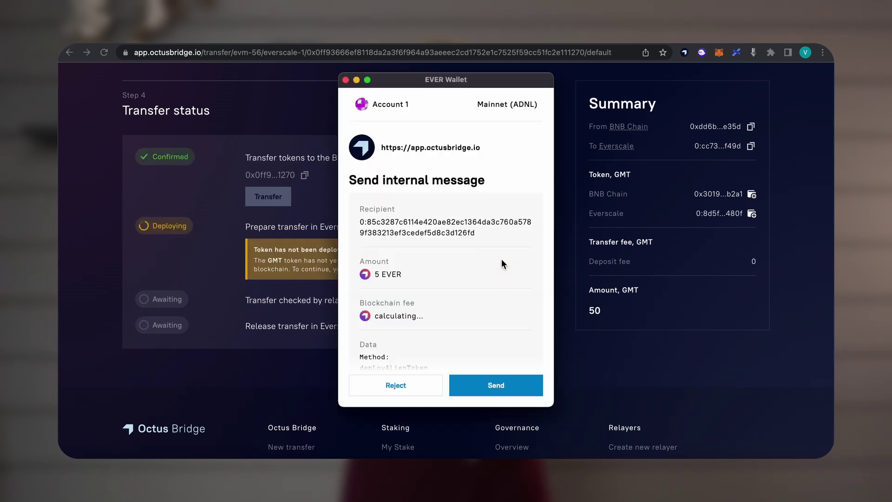
left_click(494, 386)
type("••••")
key("Return")
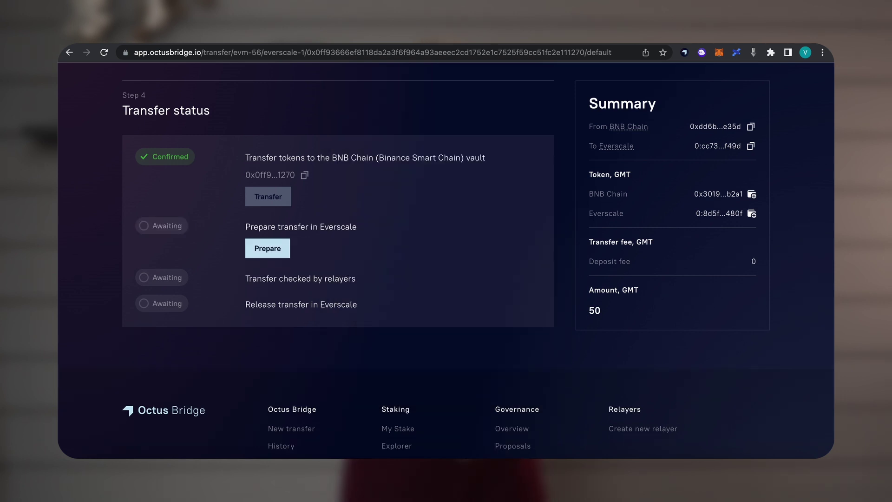
- Sign the Everscale transfer preparation with the wallet password, then begin adding GMT to the wallet
left_click(268, 248)
left_click(496, 385)
type("••")
key("Return")
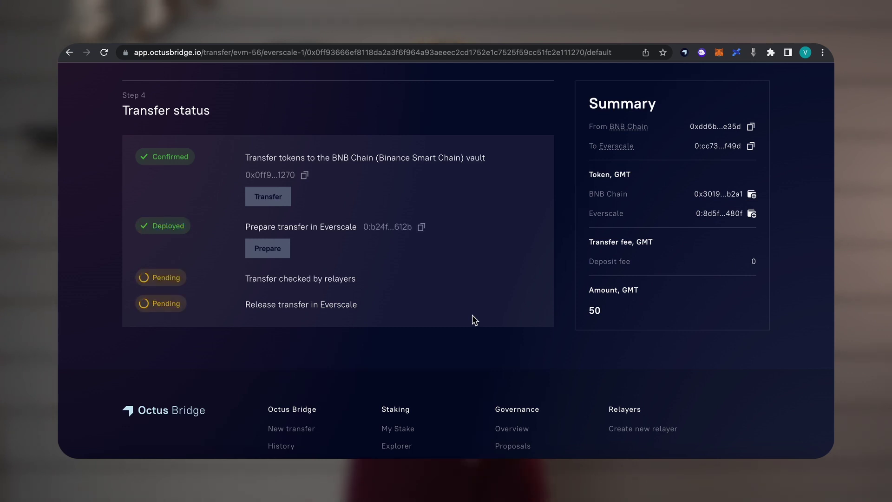
left_click(751, 214)
- Confirm adding Everscale GMT to the EVER Wallet and review the wallet's assets
left_click(523, 374)
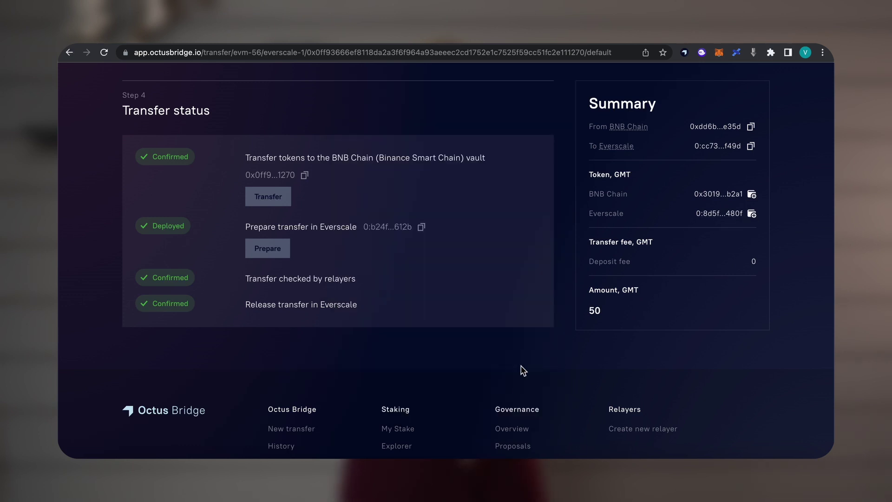
left_click(684, 52)
scroll(634, 240, "down", 5)
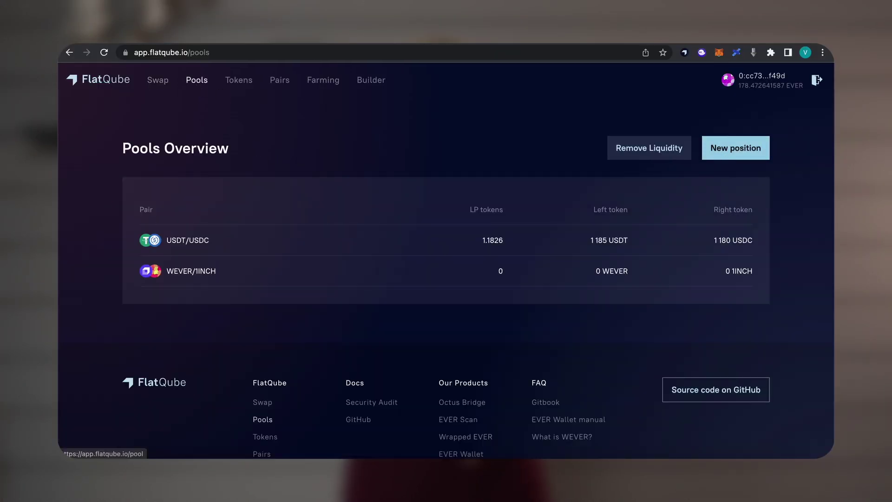
- Start a new position pairing WEVER with GMT imported from its pasted Everscale address
left_click(726, 158)
left_click(520, 226)
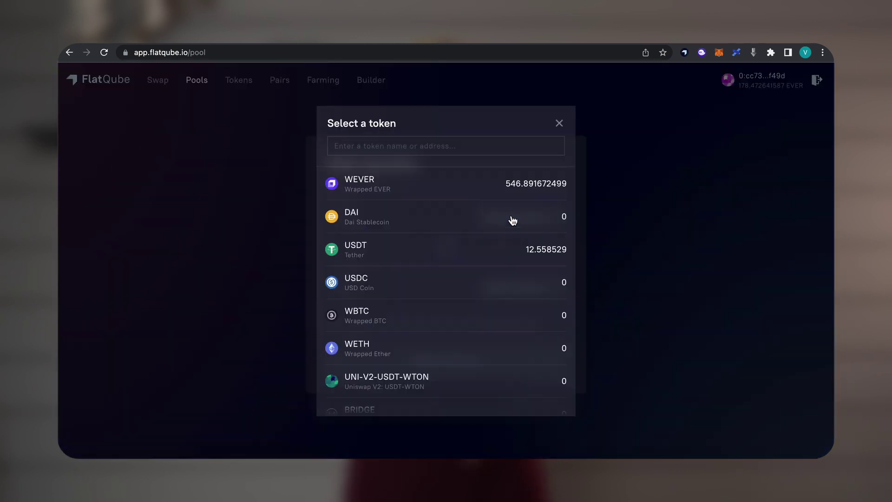
left_click(425, 180)
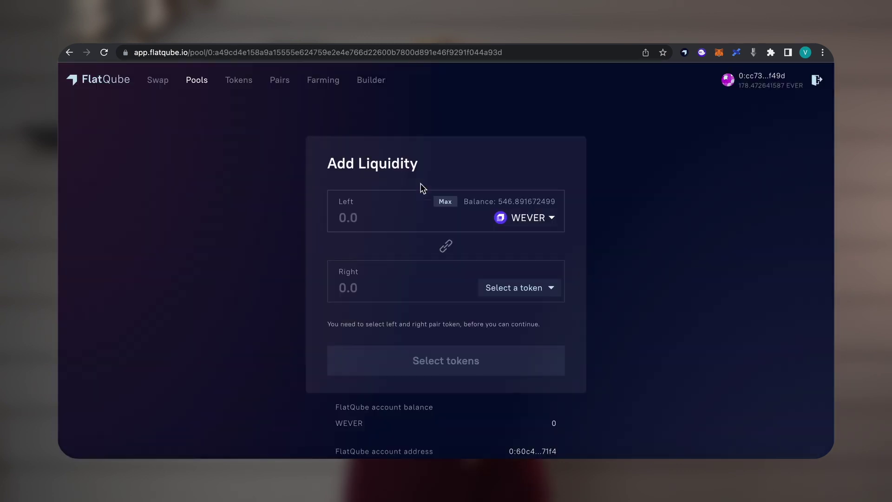
left_click(525, 293)
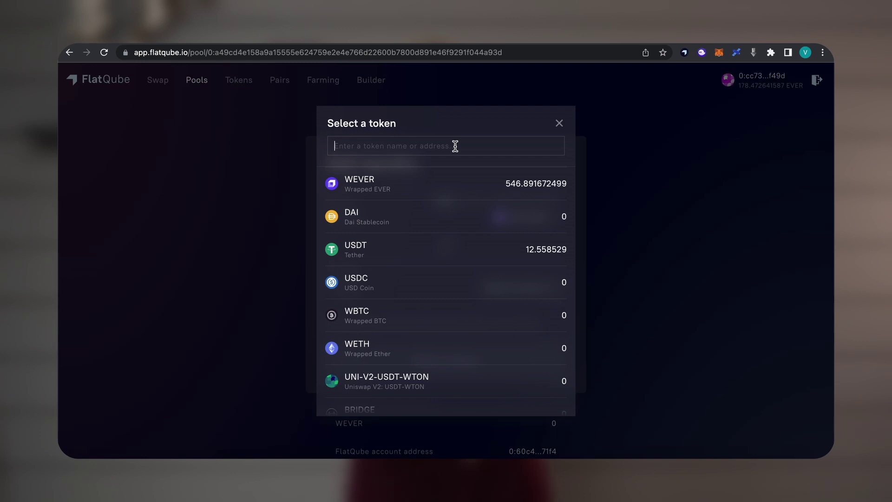
type("GMT")
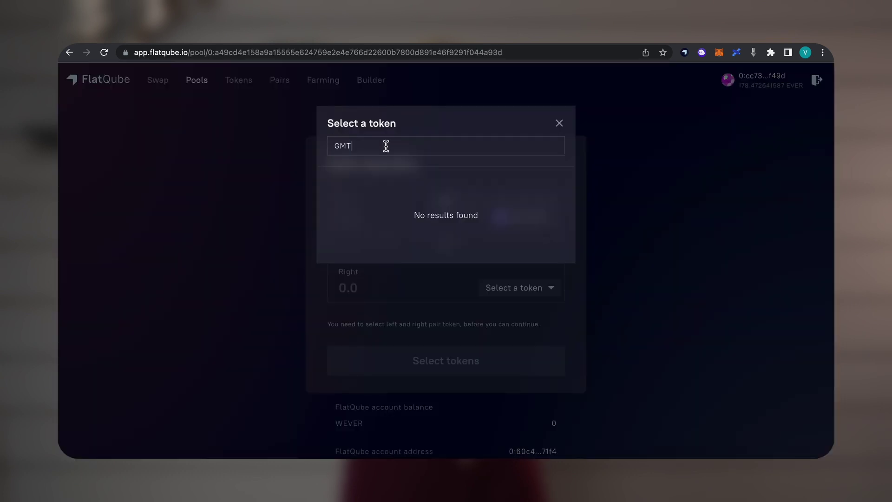
key("super+a")
key("super+v")
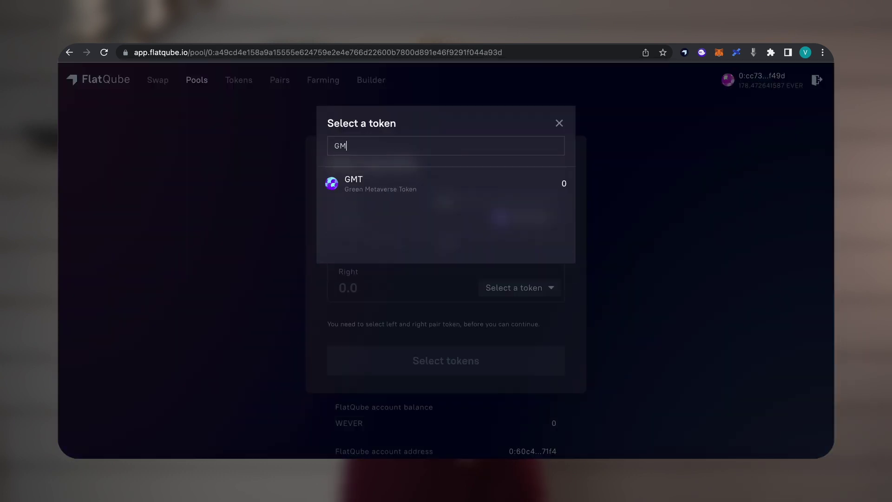
left_click(353, 183)
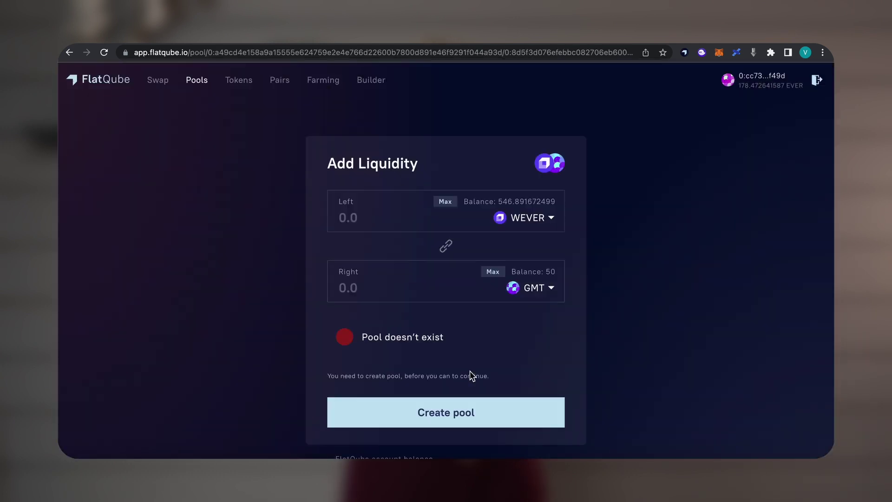
- Create the WEVER/GMT pool, confirming the payment with the wallet password
left_click(458, 415)
left_click(496, 385)
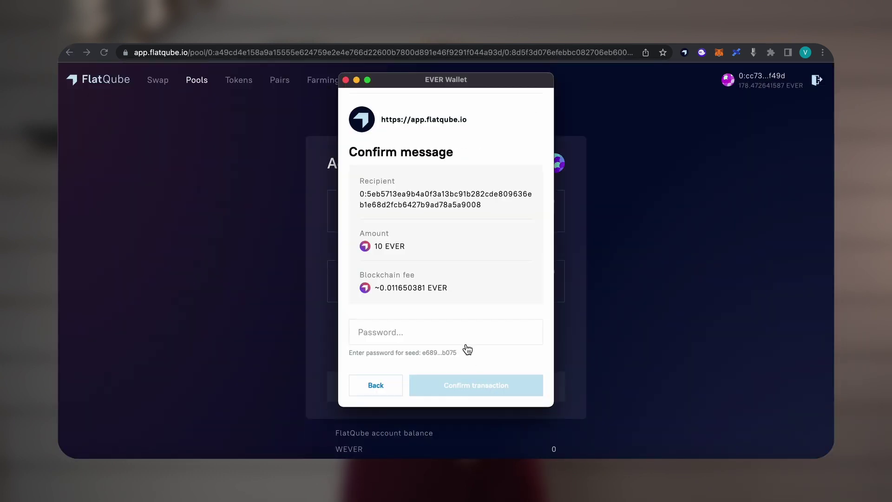
type("••••••")
key("Return")
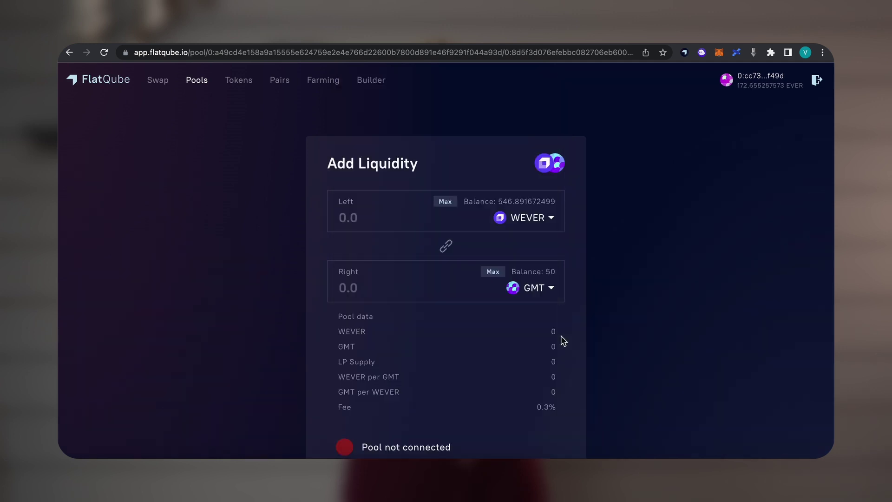
scroll(561, 335, "down", 3)
- Connect the new pool, confirming the payment with the wallet password
left_click(439, 418)
left_click(496, 385)
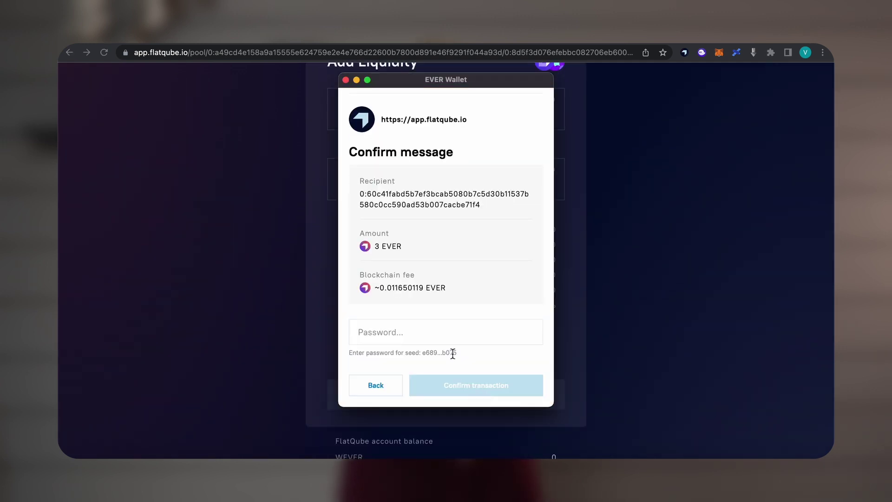
type("••••••")
key("Return")
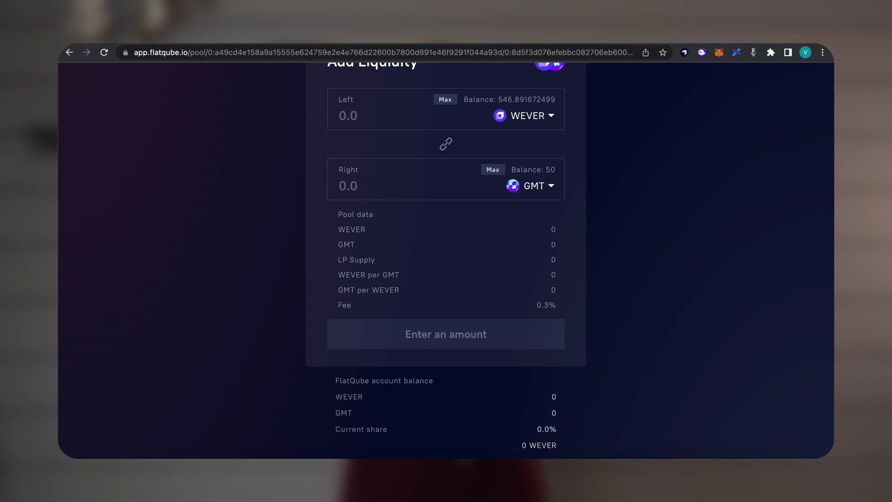
scroll(569, 257, "up", 2)
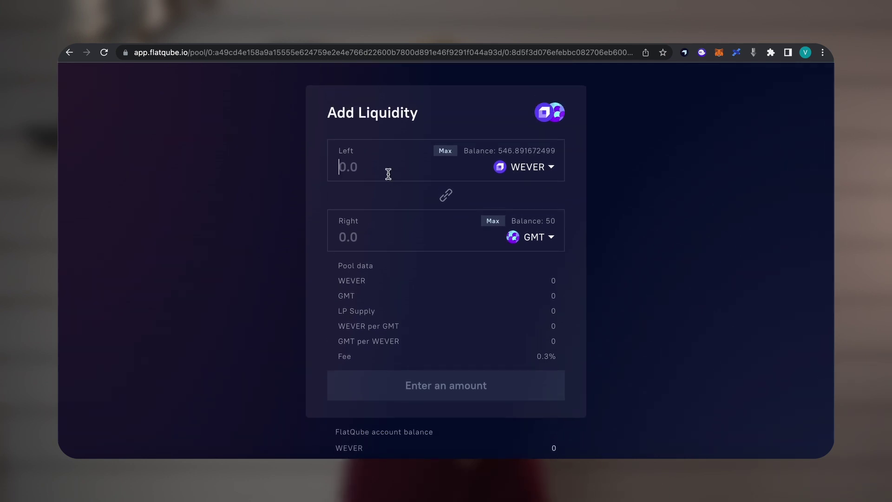
- Enter 500 WEVER and the maximum 50 GMT as deposit amounts
type("500")
left_click(374, 238)
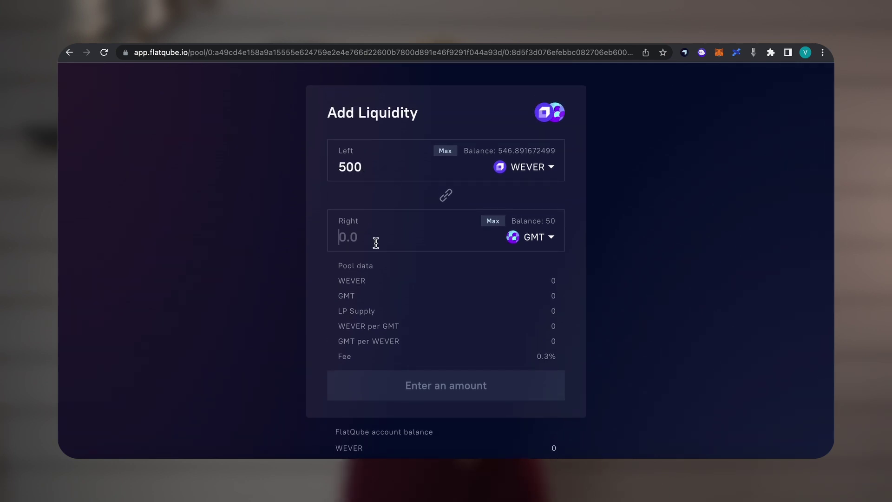
left_click(493, 221)
scroll(479, 315, "down", 3)
- Deposit the 500 WEVER and 50 GMT into the pool, signing each with the password
left_click(471, 379)
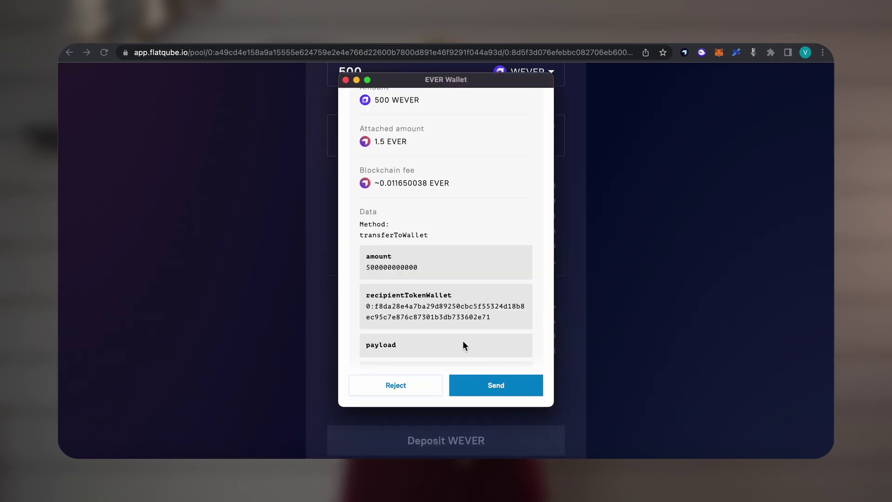
left_click(465, 385)
left_click(464, 333)
type("••••••")
key("Return")
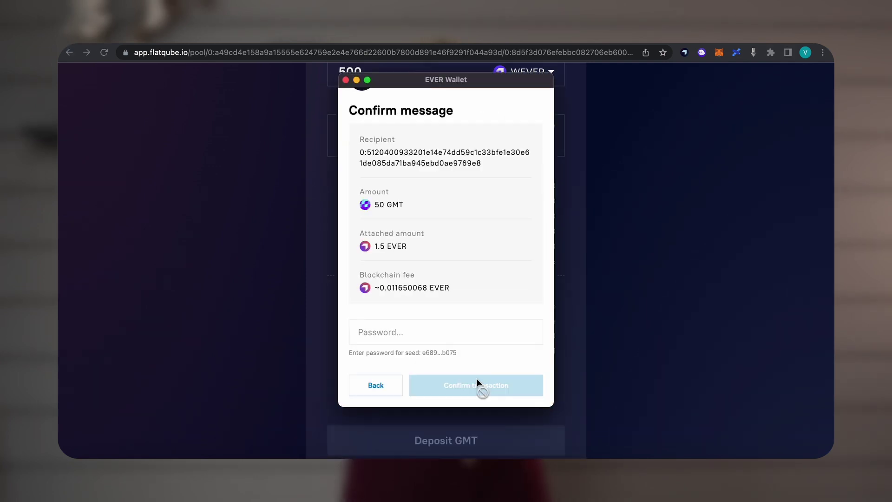
type("••••••")
key("Return")
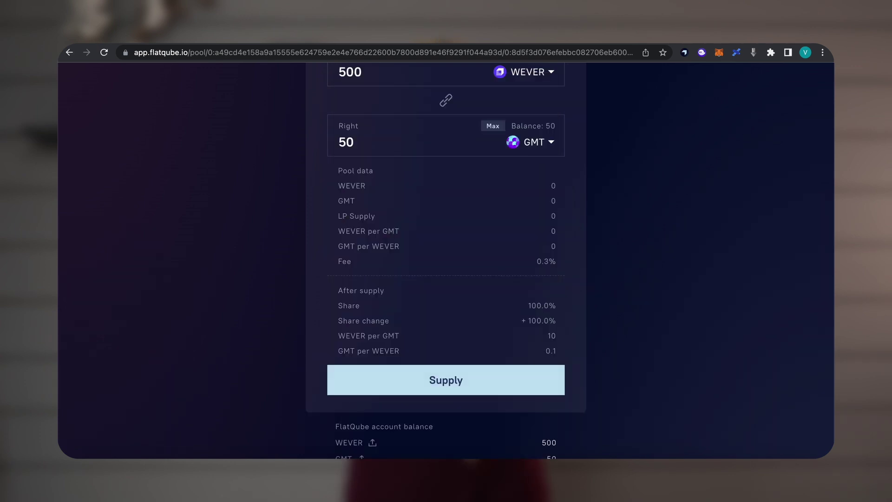
- Supply the deposited WEVER and GMT as liquidity and sign the transaction
left_click(448, 380)
left_click(494, 386)
type("••••••")
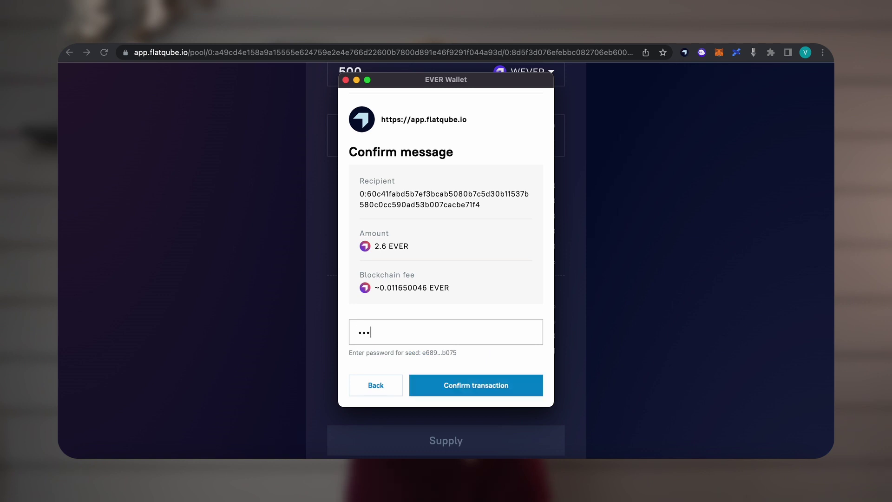
key("Return")
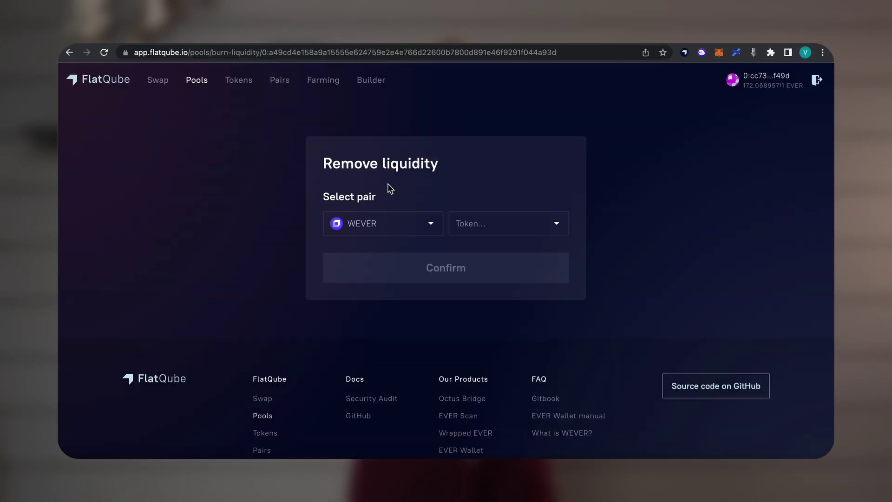
- Pick the WEVER/GMT pair, burn all 500 LP tokens and sign the removal with the password
left_click(497, 223)
type("gmt")
left_click(422, 184)
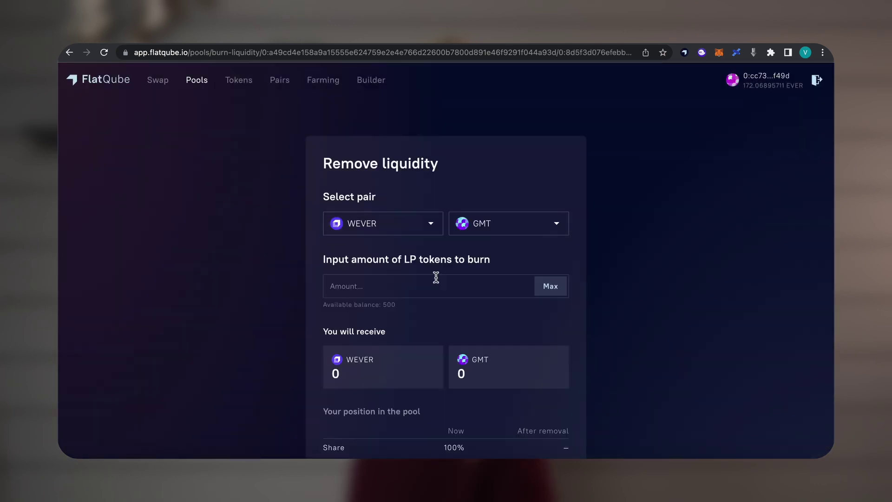
left_click(551, 287)
scroll(514, 331, "down", 3)
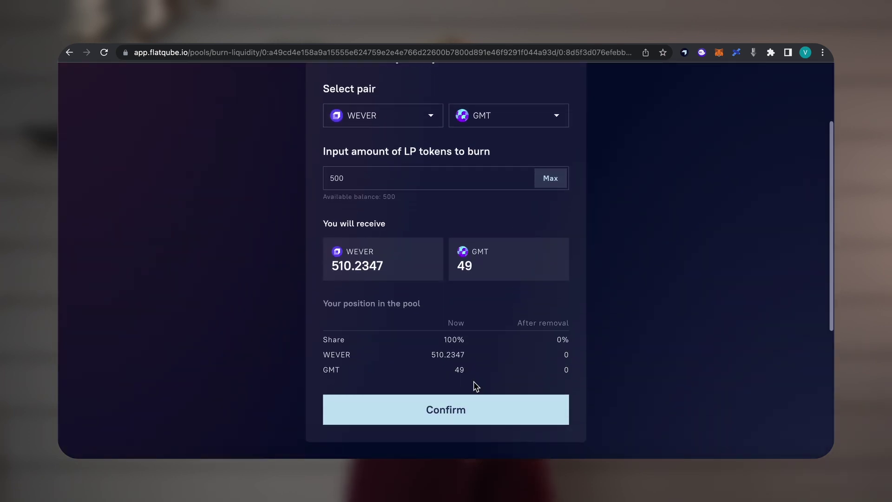
left_click(474, 406)
left_click(497, 386)
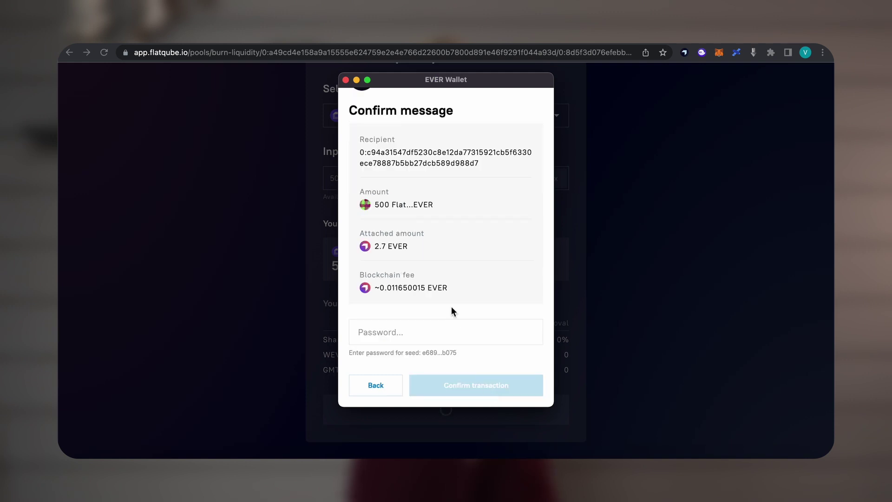
left_click(449, 331)
type("•••••")
left_click(476, 385)
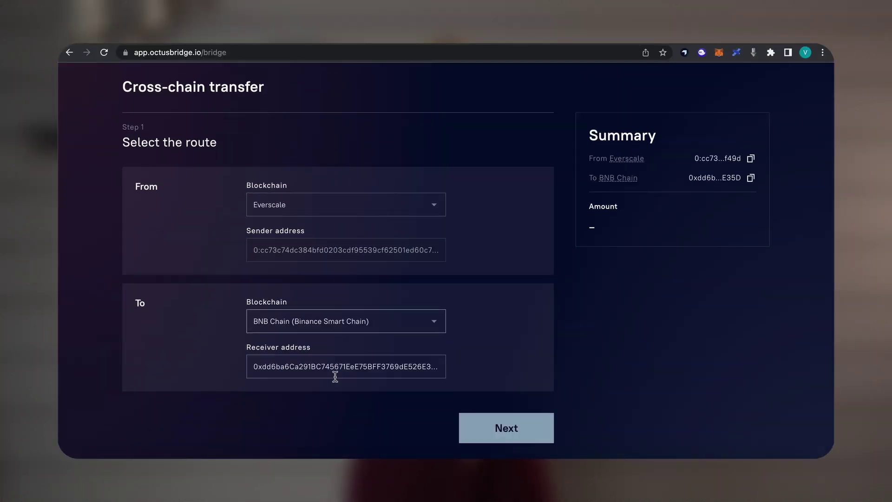
- Route the transfer from Everscale to Polygon, switching MetaMask to the Polygon network
left_click(368, 320)
scroll(324, 403, "down", 1)
left_click(324, 402)
left_click(491, 328)
left_click(770, 334)
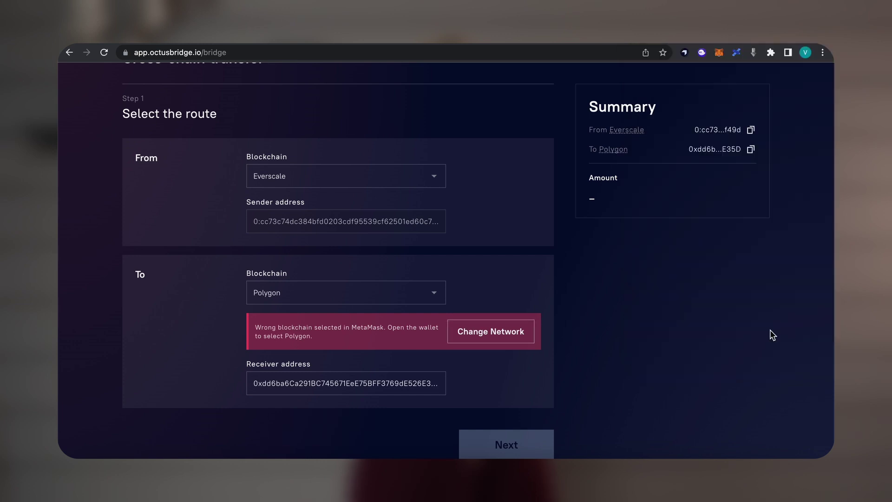
left_click(491, 398)
- Transfer the full 50 GMT balance and confirm the Everscale preparation with the wallet password
left_click(325, 175)
left_click(279, 253)
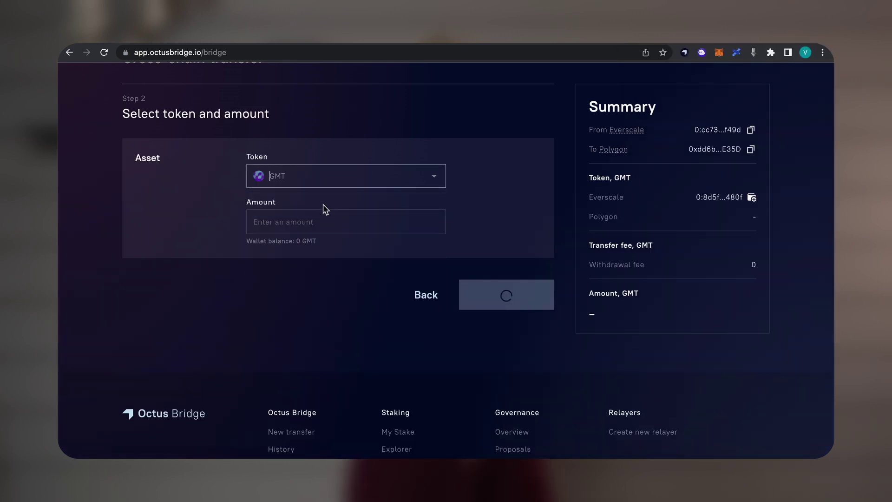
left_click(425, 222)
left_click(505, 297)
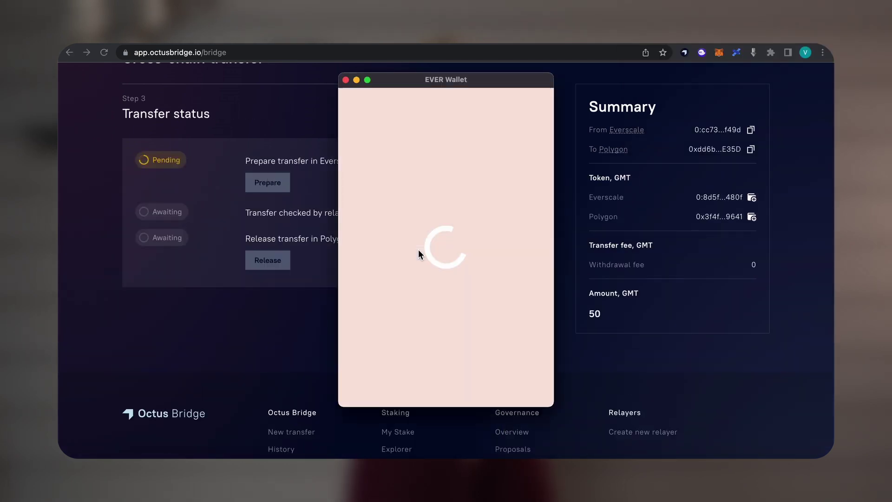
key("super+v")
key("Return")
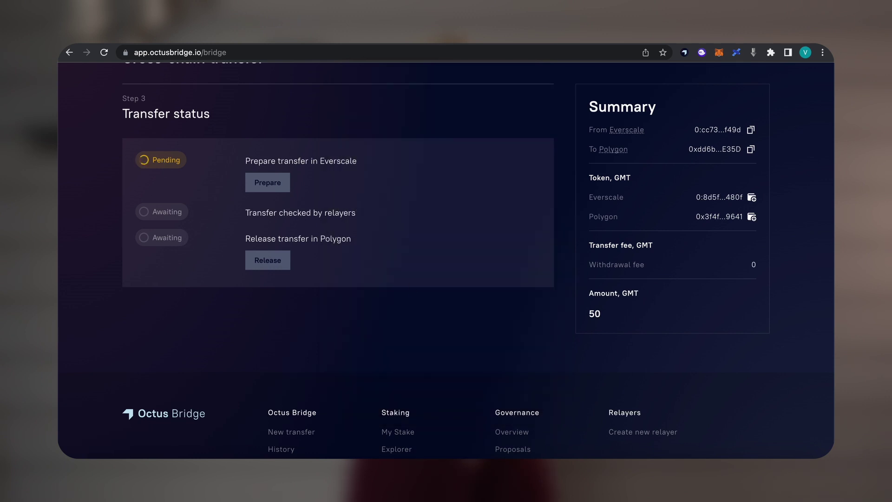
scroll(411, 280, "up", 3)
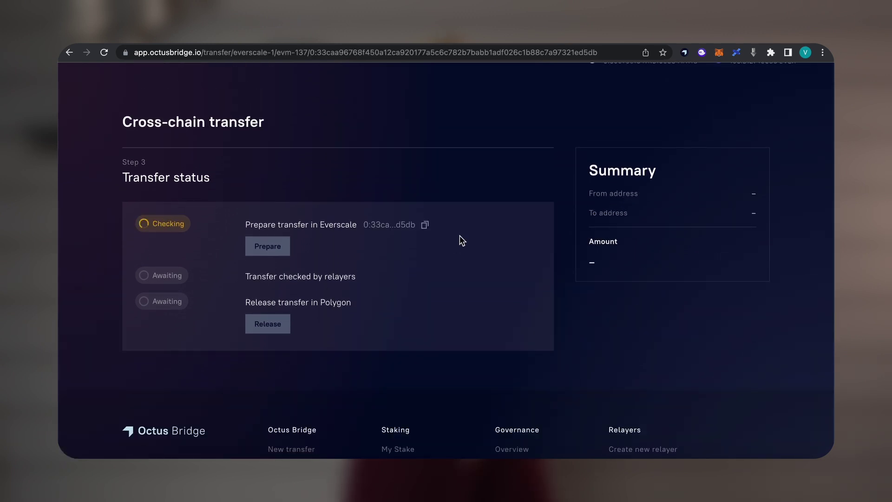
- Release the transfer on Polygon and add the bridged GMT token to MetaMask
left_click(272, 353)
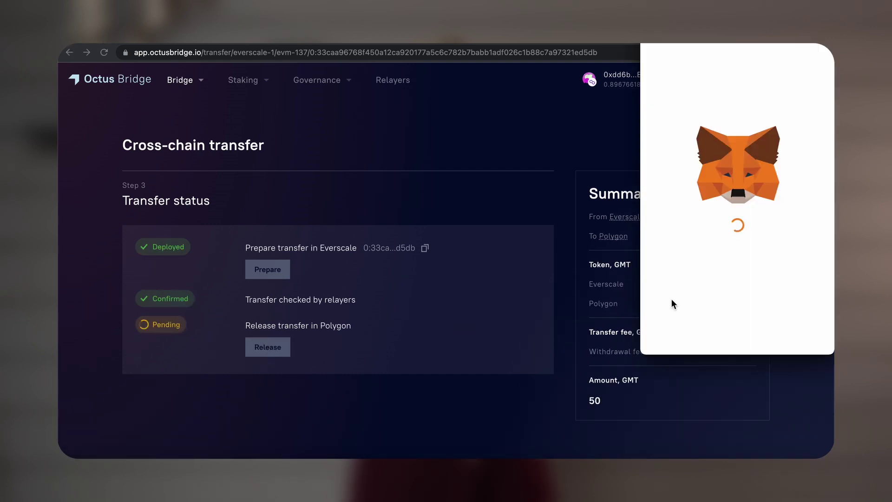
left_click(785, 334)
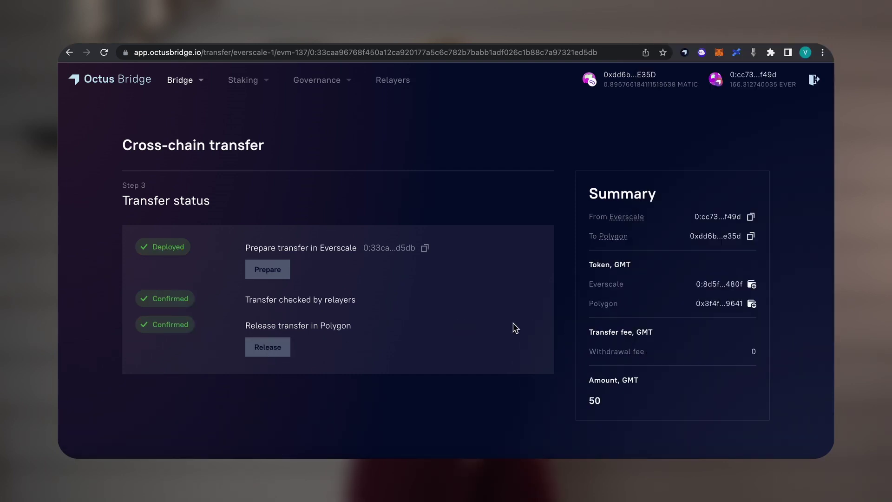
left_click(752, 304)
left_click(767, 337)
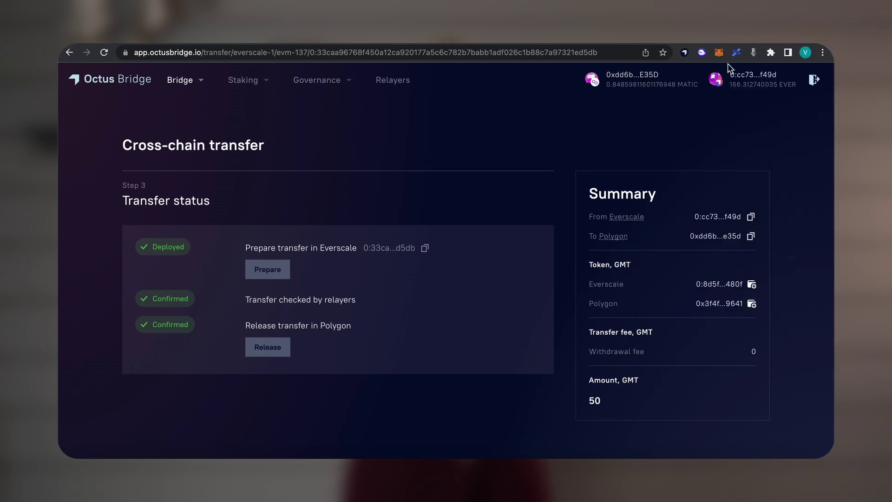
- Check that MetaMask's assets list shows a 50 octGMT balance
left_click(719, 52)
left_click(596, 262)
scroll(648, 319, "down", 2)
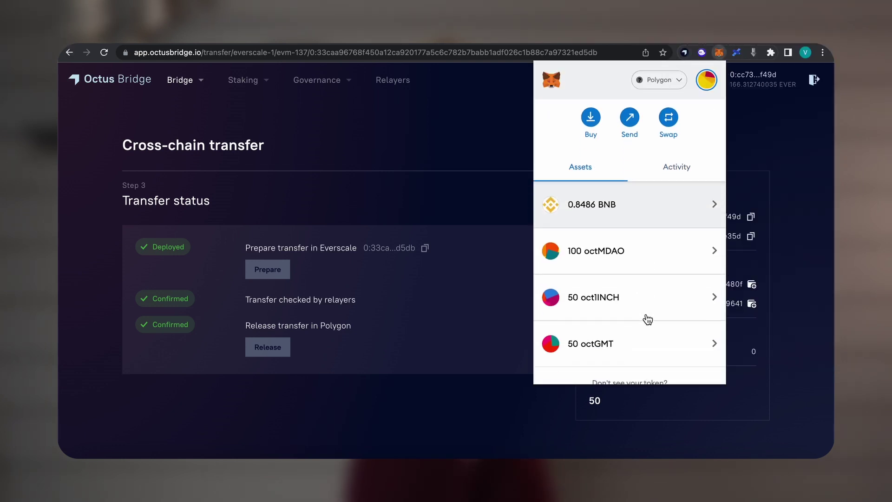
scroll(648, 320, "down", 1)
left_click(640, 316)
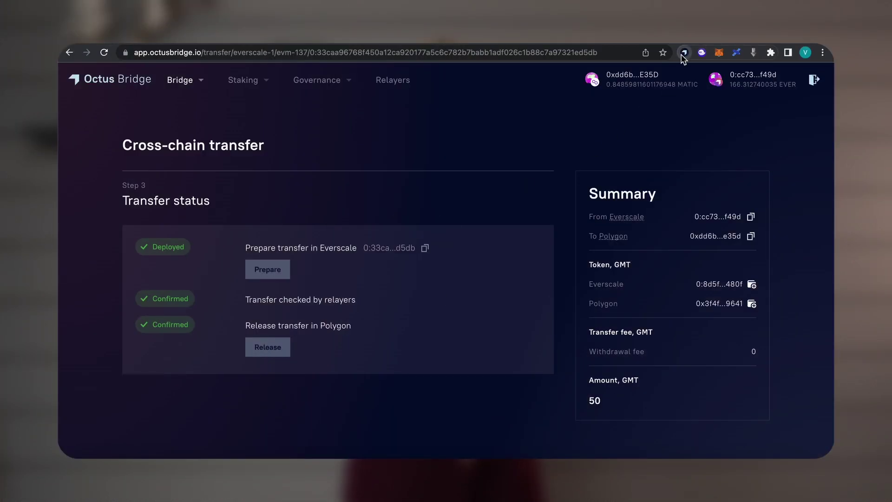
- Start a new EVER Wallet transfer with an amount of 0.5 EVER
left_click(684, 52)
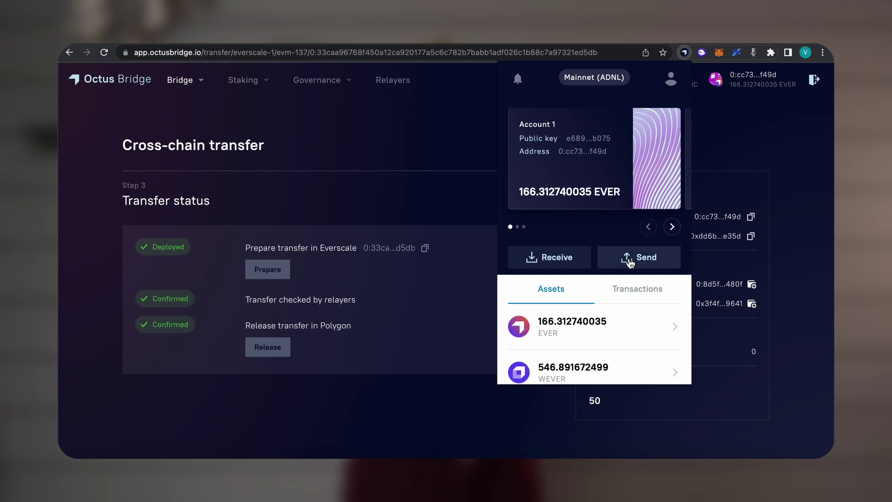
left_click(631, 259)
type("0")
key("ctrl+space")
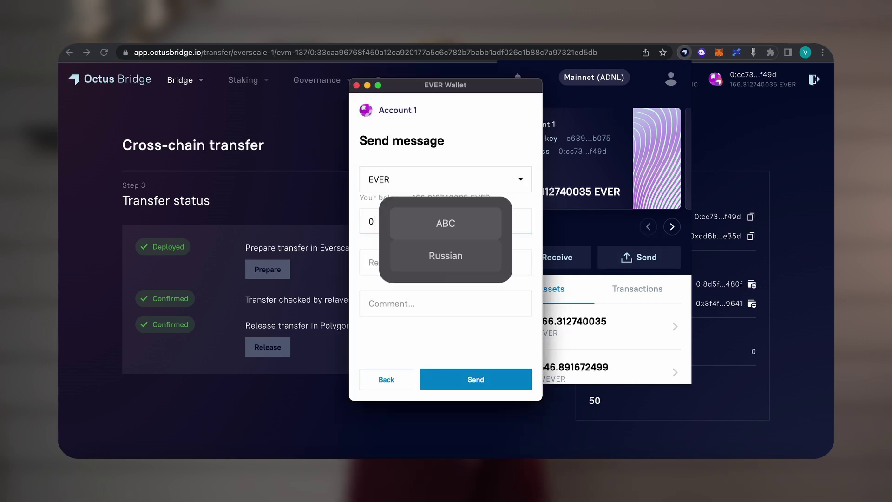
type(".5")
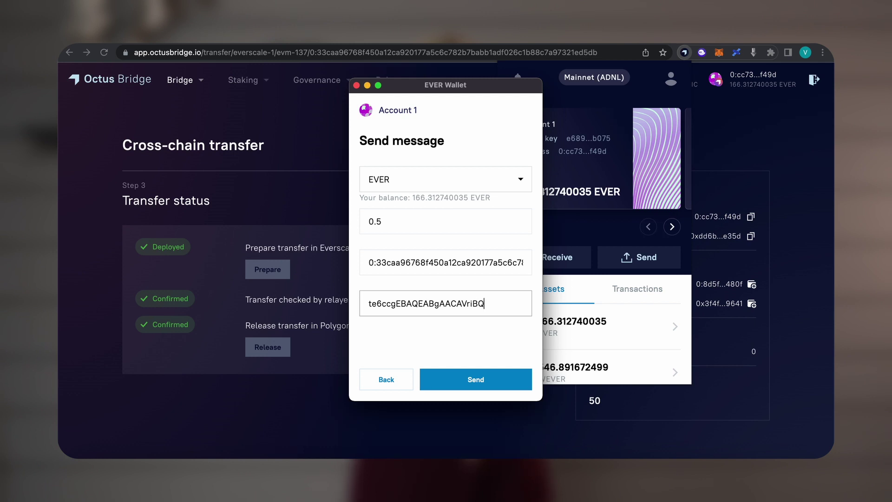
- Send the 0.5 EVER refund with the payload comment, confirming with the wallet password
left_click(470, 372)
type("a")
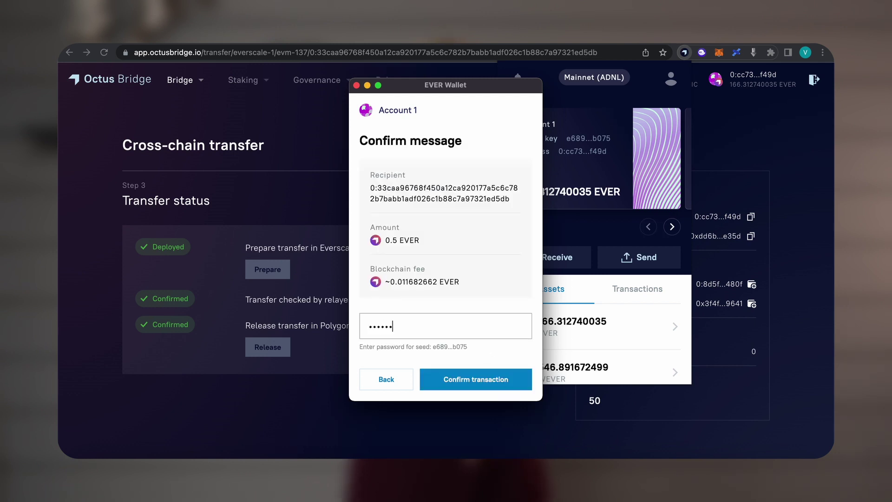
key("Return")
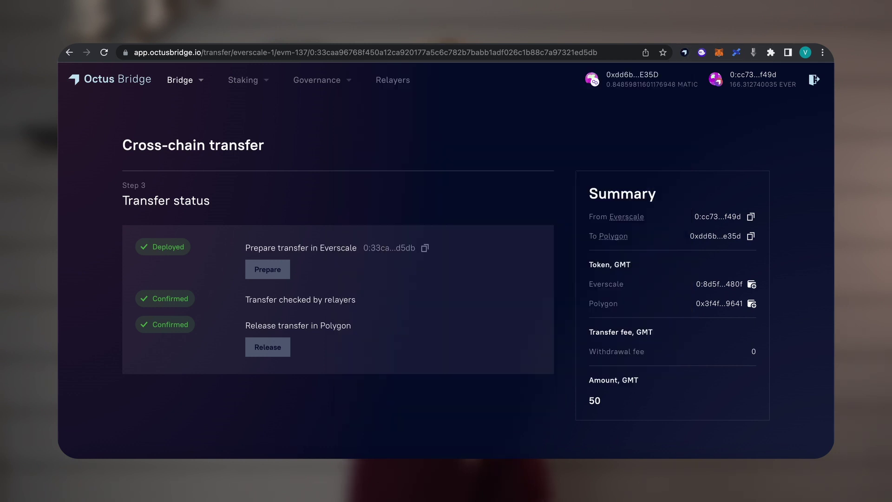